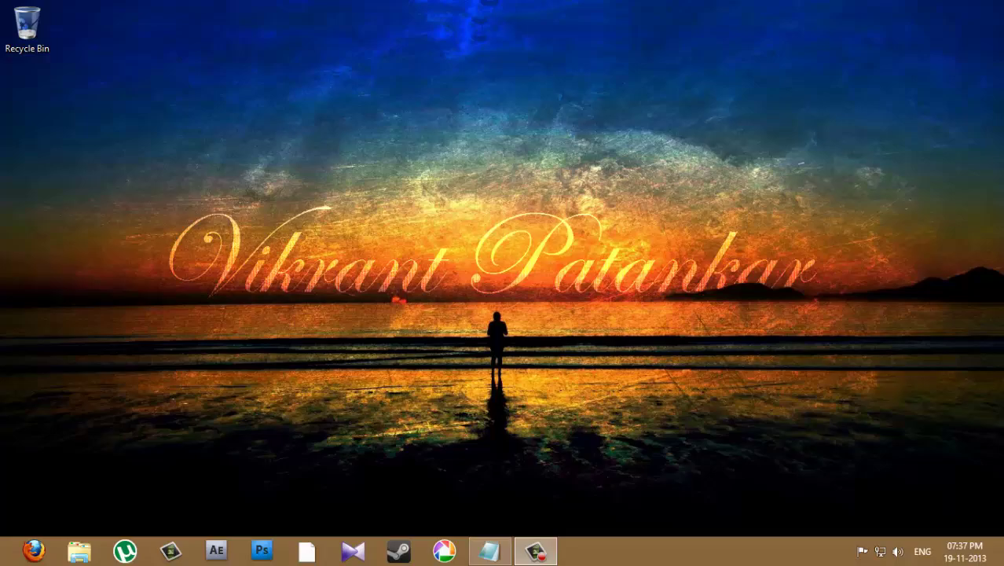
Step: Try opening Properties for Computer from Start's Computer tile; the System page fails
{"action": "key", "text": "super"}
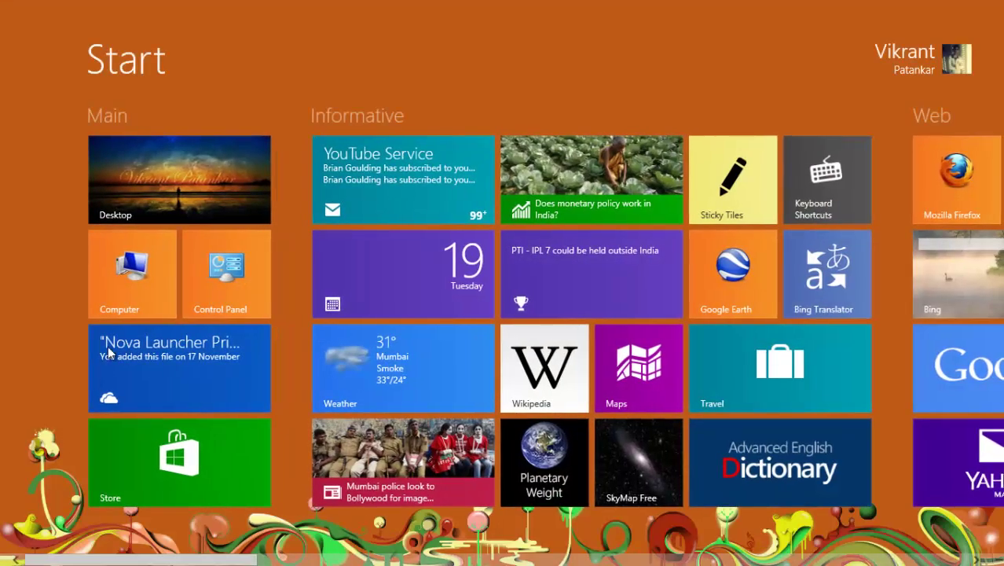
{"action": "left_click", "coordinate": [136, 293]}
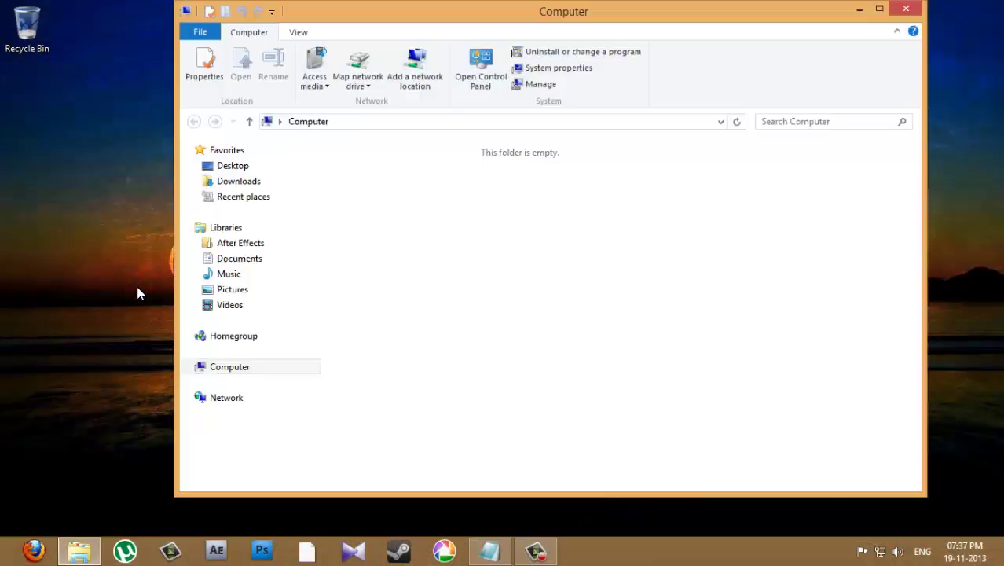
{"action": "right_click", "coordinate": [365, 309]}
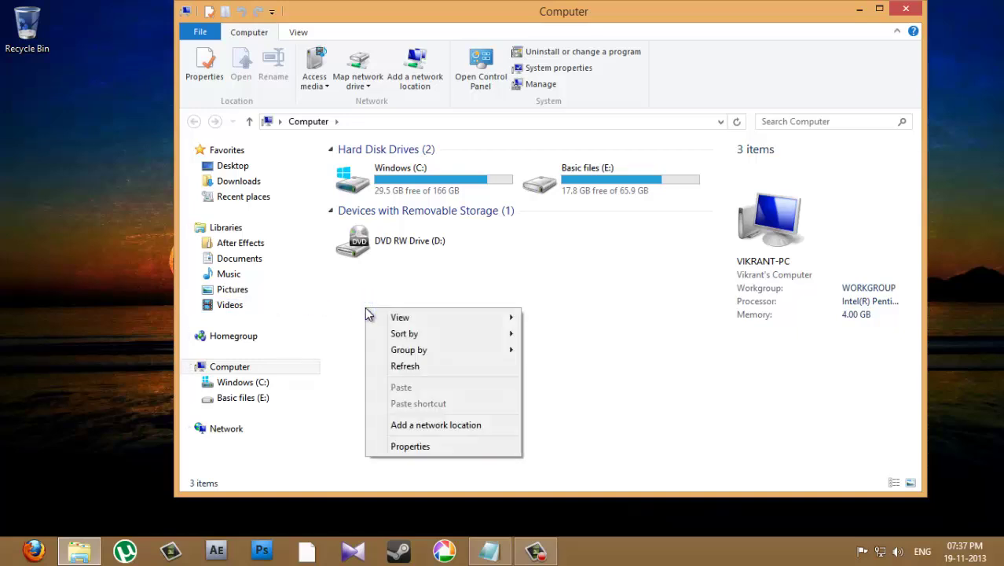
{"action": "left_click", "coordinate": [424, 445]}
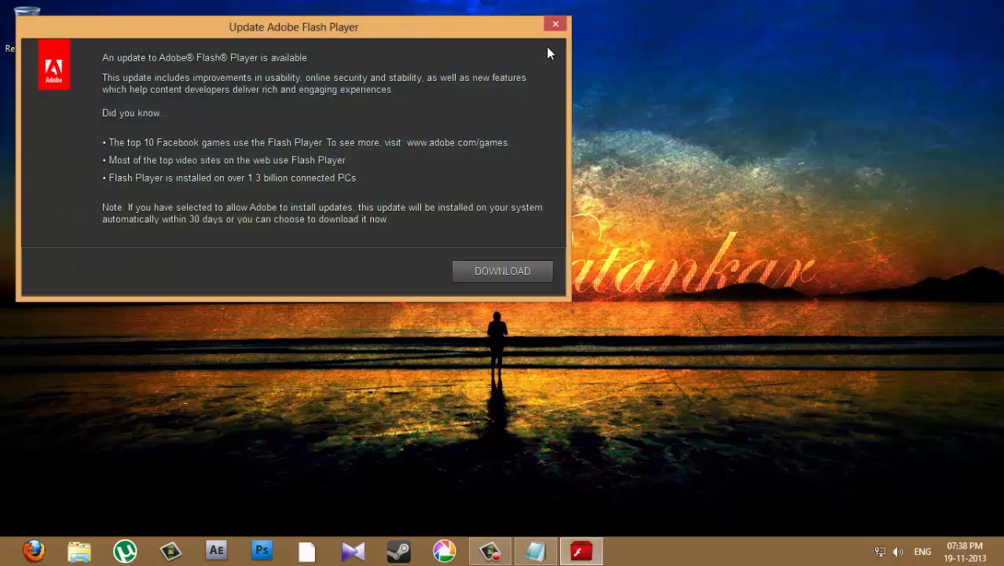
Step: Dismiss the Flash Player prompt and search Settings for 'windows update'
{"action": "left_click", "coordinate": [555, 25]}
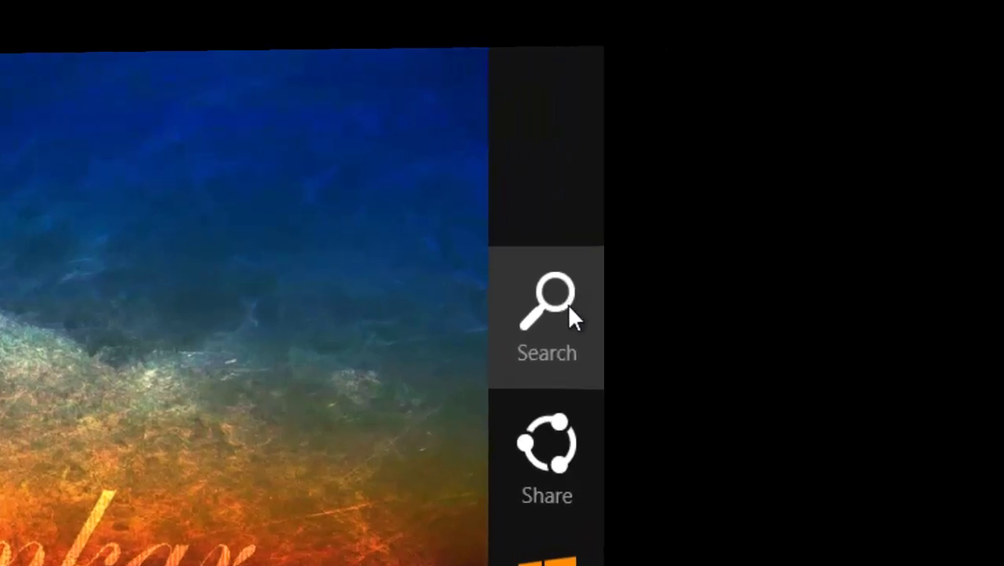
{"action": "left_click", "coordinate": [568, 306]}
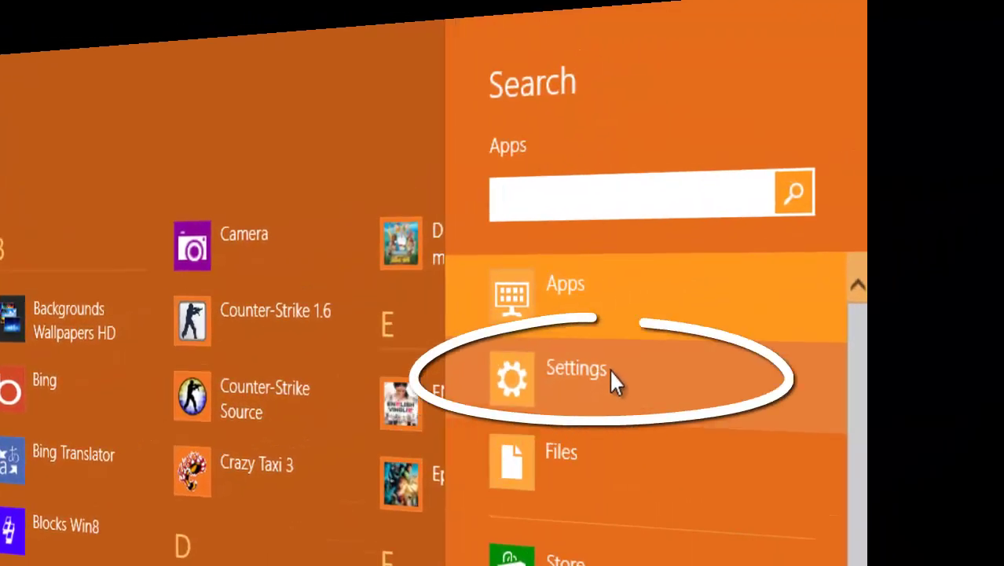
{"action": "left_click", "coordinate": [856, 191]}
{"action": "left_click", "coordinate": [611, 375]}
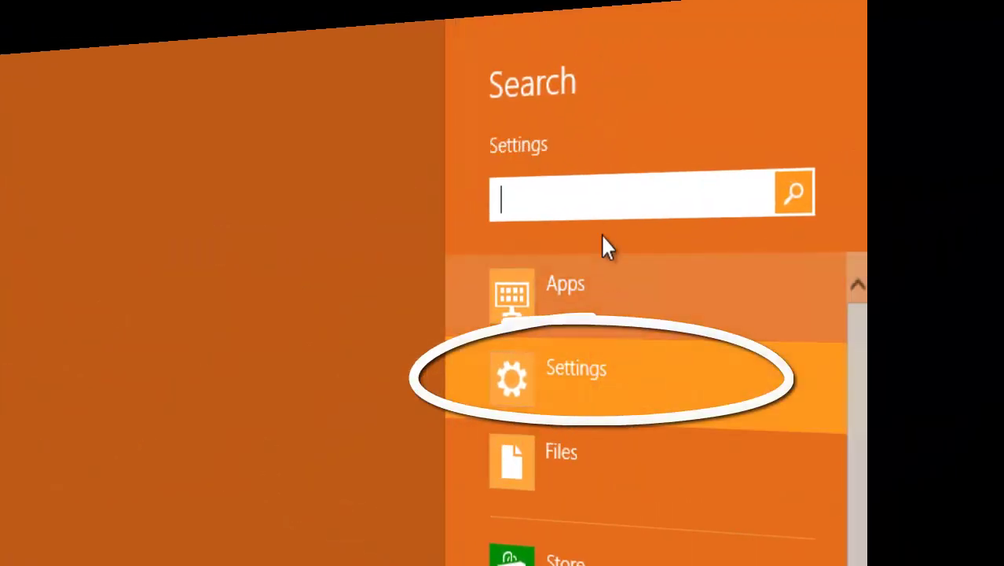
{"action": "left_click", "coordinate": [601, 204]}
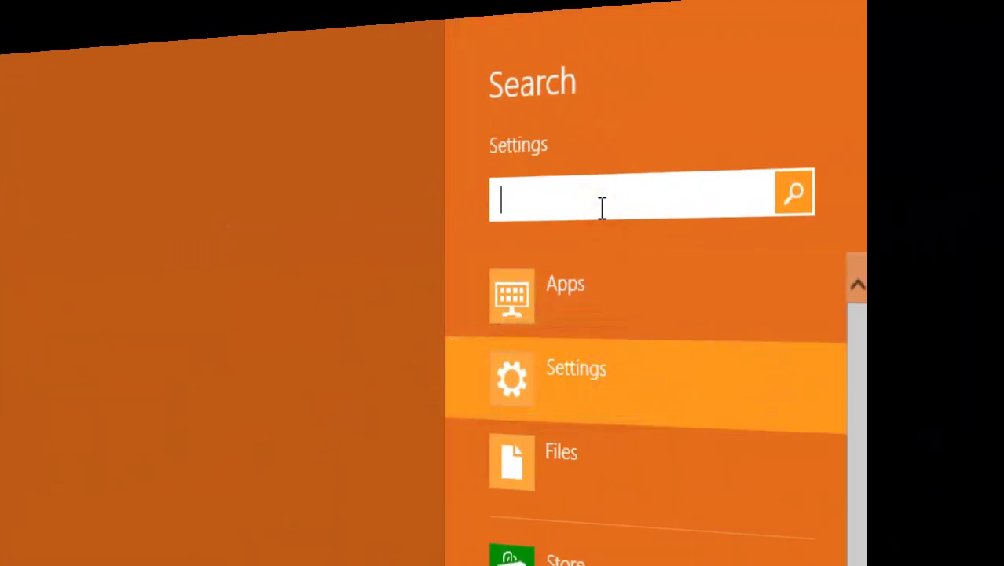
{"action": "type", "text": "wi"}
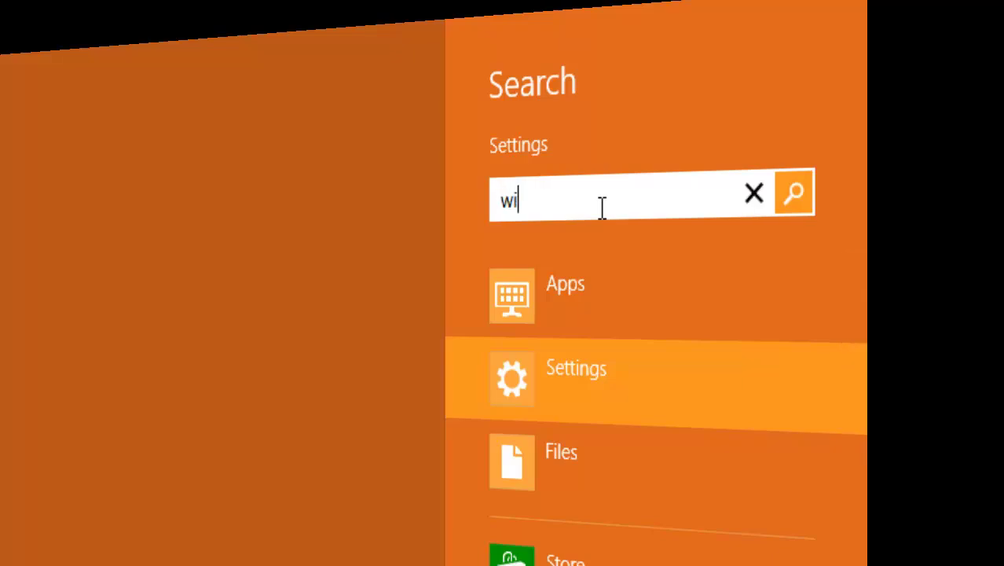
{"action": "type", "text": "ndows u"}
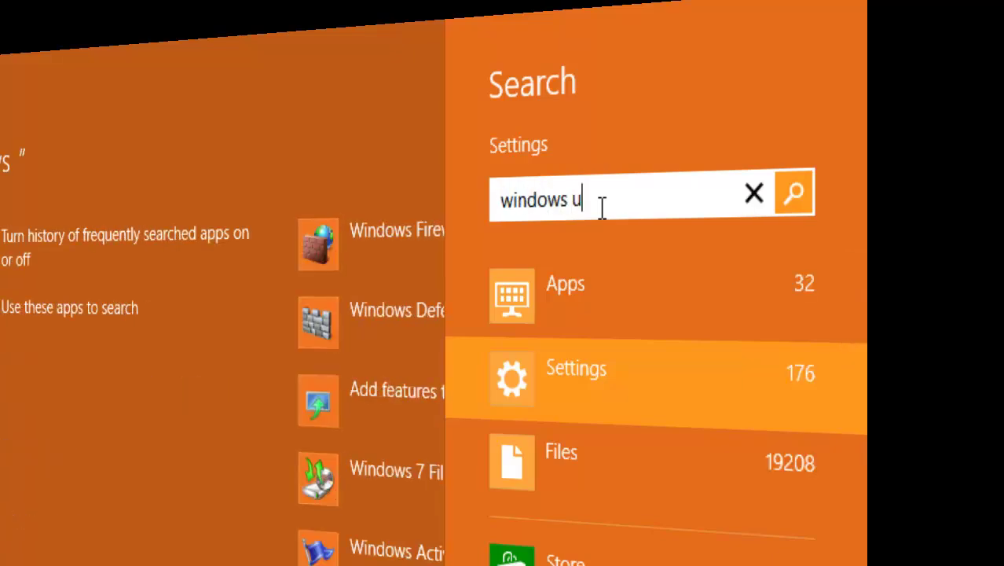
{"action": "type", "text": "pdate"}
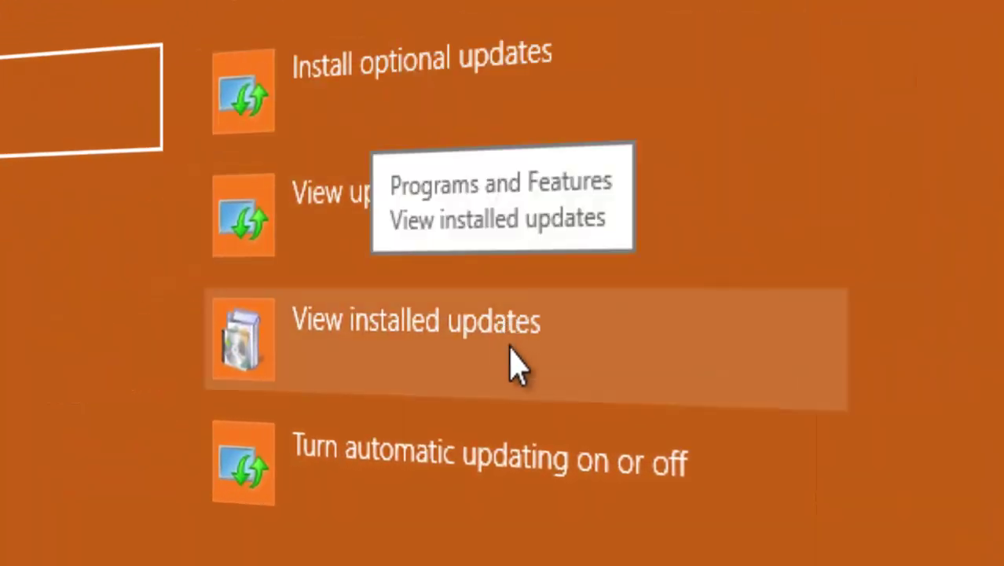
Step: Show installed updates and filter the list by pasting KB2871389 into its search box
{"action": "left_click", "coordinate": [511, 362]}
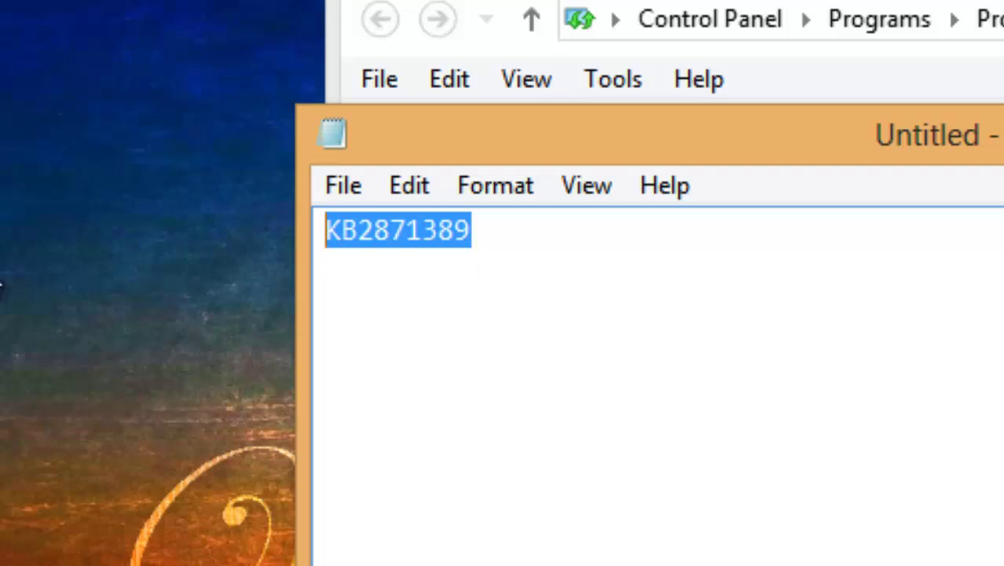
{"action": "right_click", "coordinate": [398, 242]}
{"action": "left_click", "coordinate": [421, 290]}
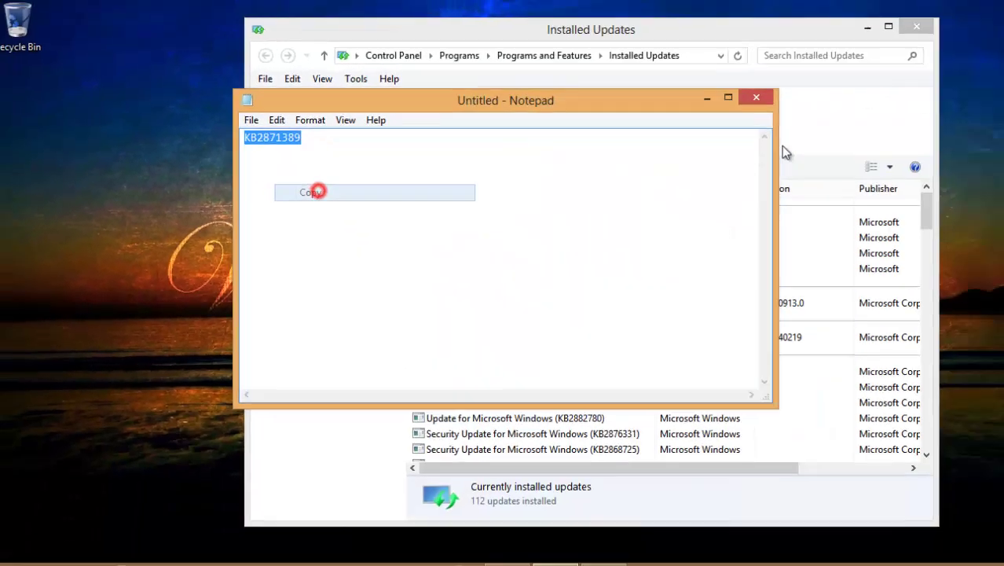
{"action": "left_click", "coordinate": [684, 91]}
{"action": "right_click", "coordinate": [711, 81]}
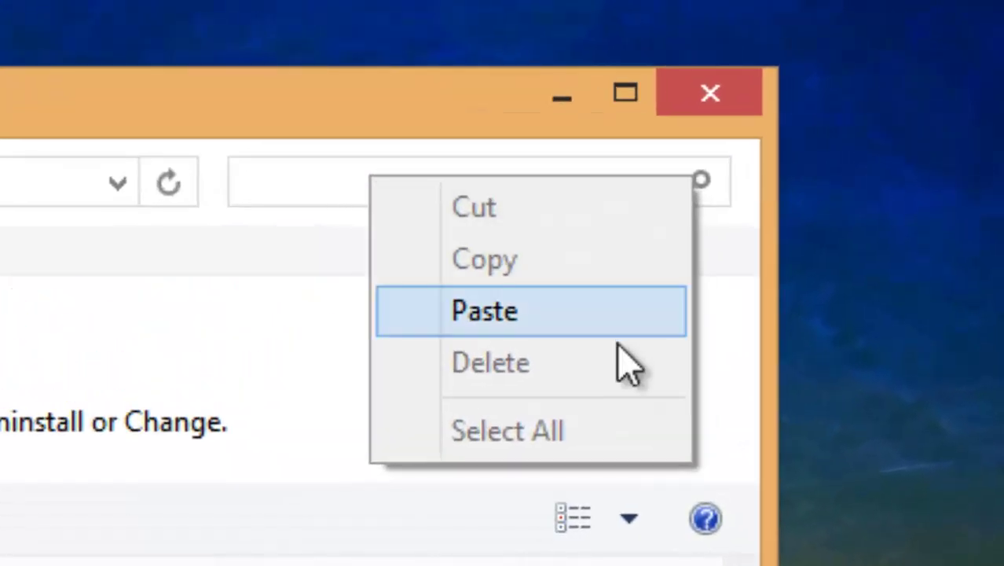
{"action": "left_click", "coordinate": [567, 318]}
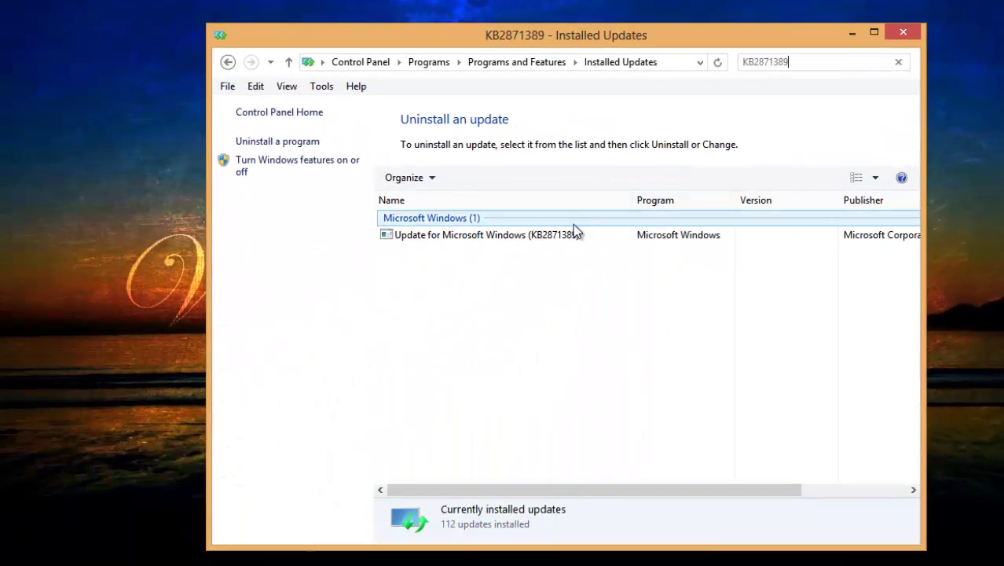
Step: Uninstall update KB2871389, confirm with Yes, and choose Restart Later
{"action": "left_click", "coordinate": [571, 232]}
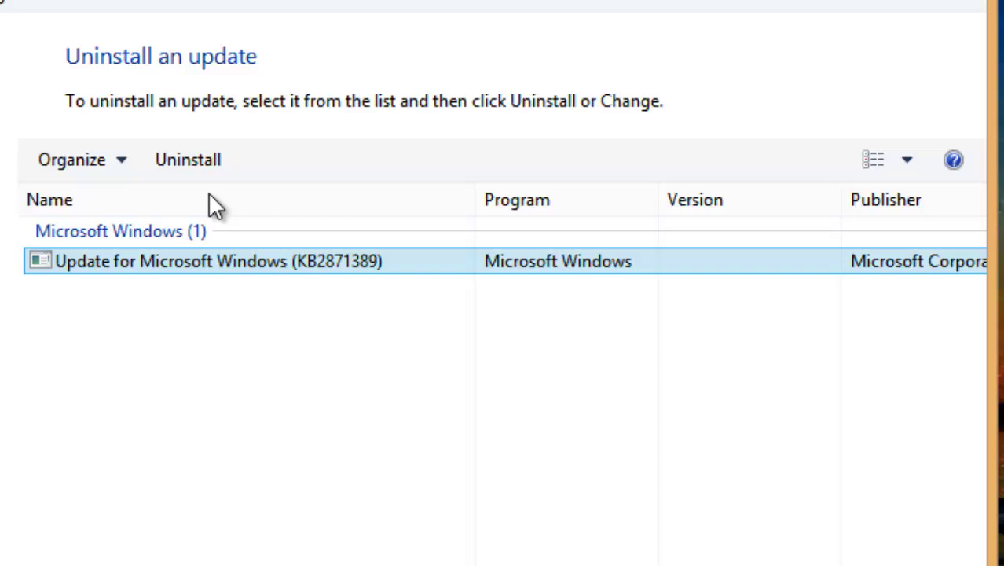
{"action": "right_click", "coordinate": [208, 262]}
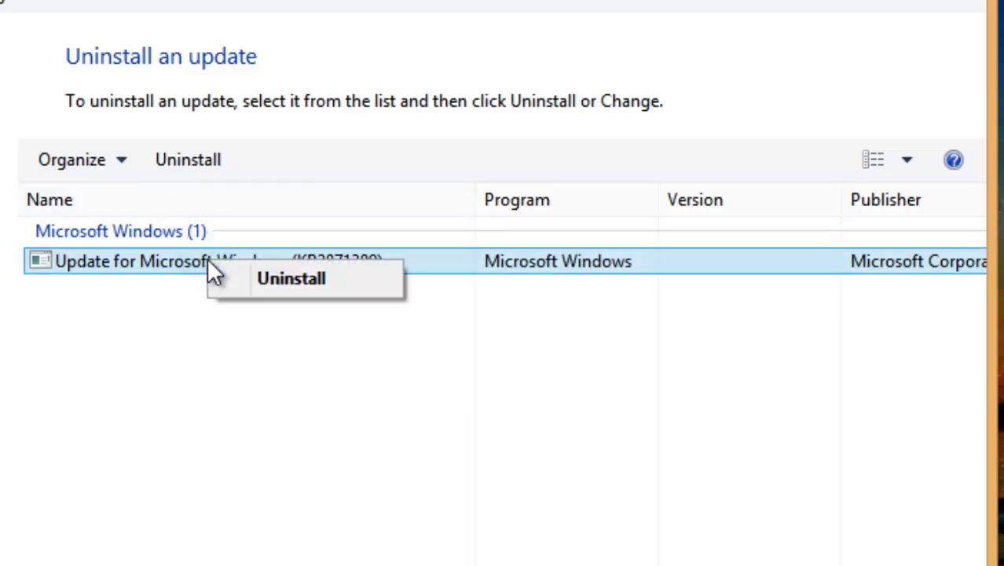
{"action": "left_click", "coordinate": [262, 280]}
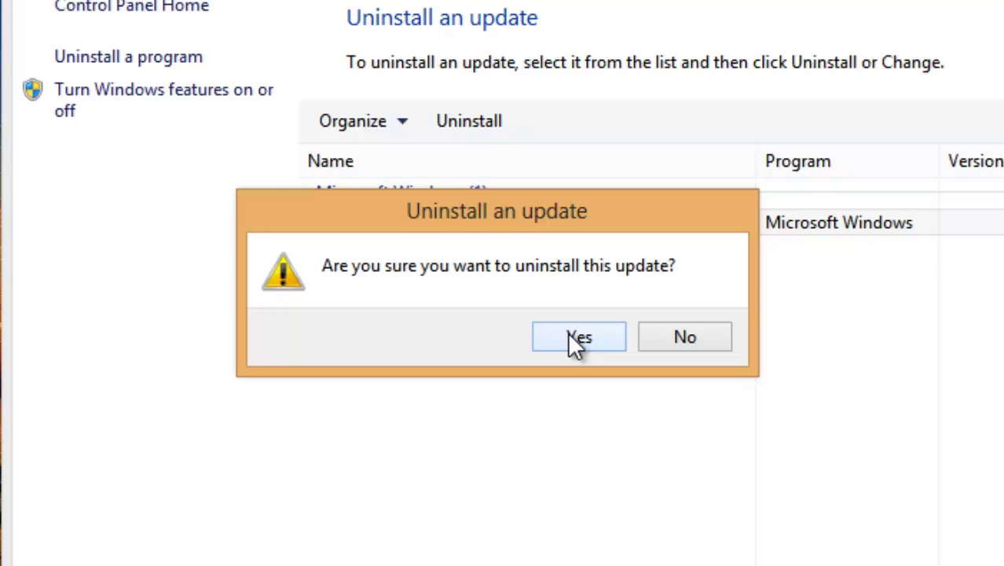
{"action": "left_click", "coordinate": [568, 331]}
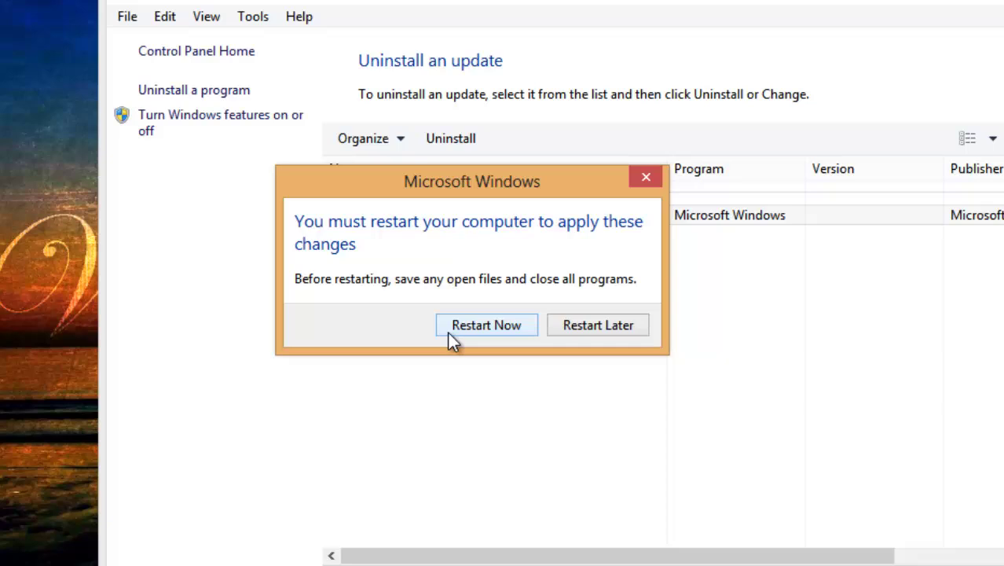
{"action": "left_click", "coordinate": [584, 329]}
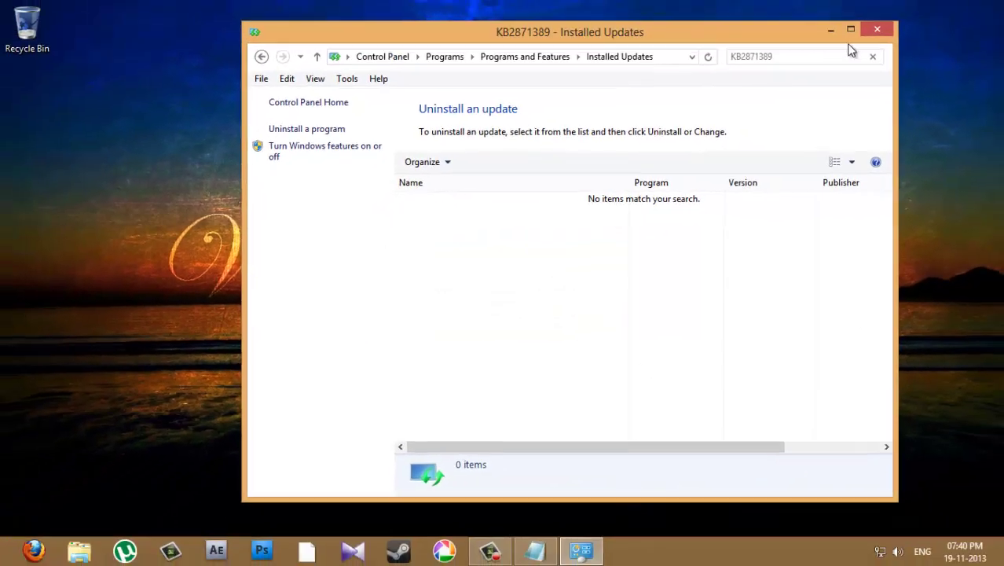
Step: Close the Installed Updates window to clear the desktop
{"action": "left_click", "coordinate": [872, 31]}
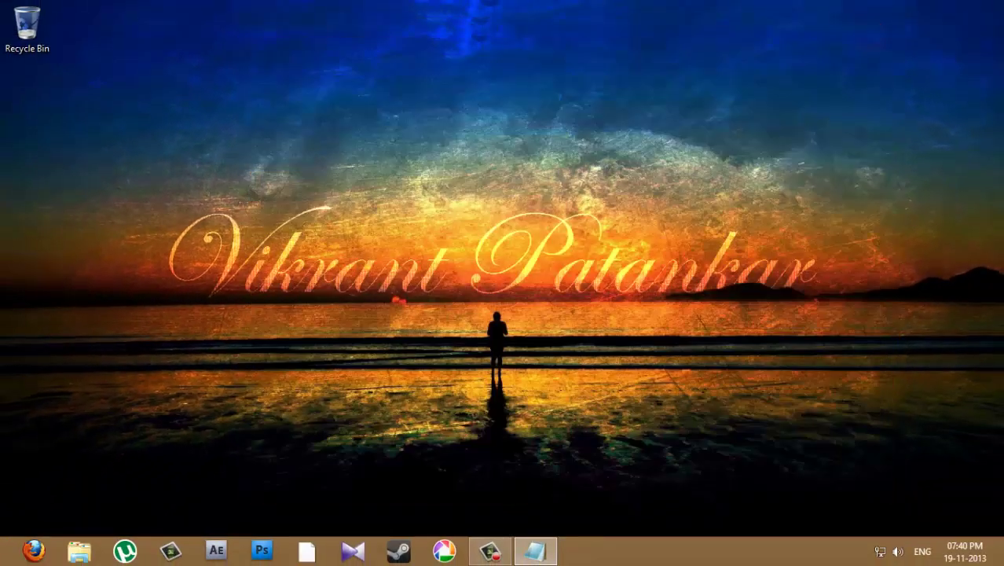
{"action": "left_click", "coordinate": [490, 550]}
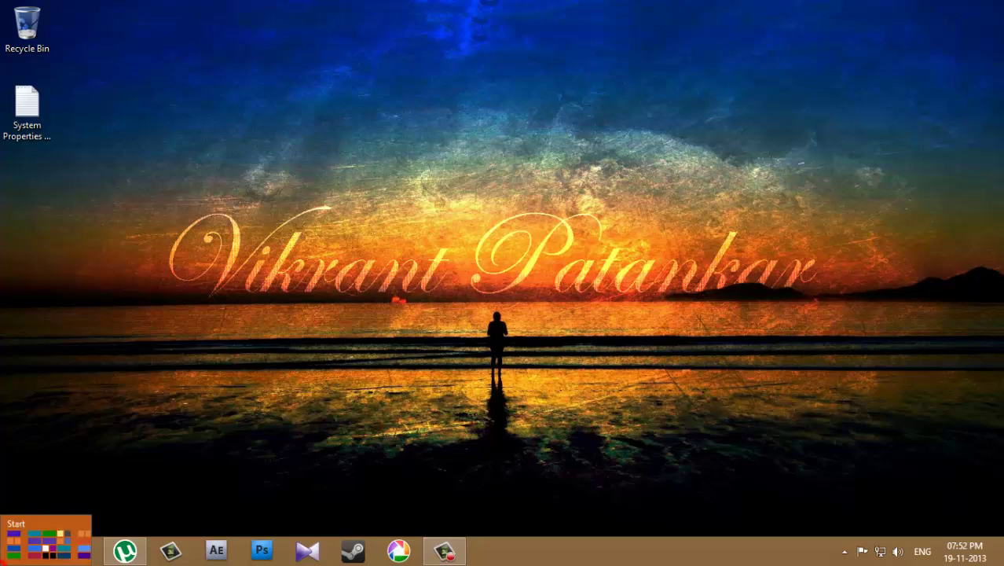
Step: Open Computer's Properties to show the System page with Windows 8 Pro activated
{"action": "left_click", "coordinate": [4, 561]}
{"action": "left_click", "coordinate": [151, 281]}
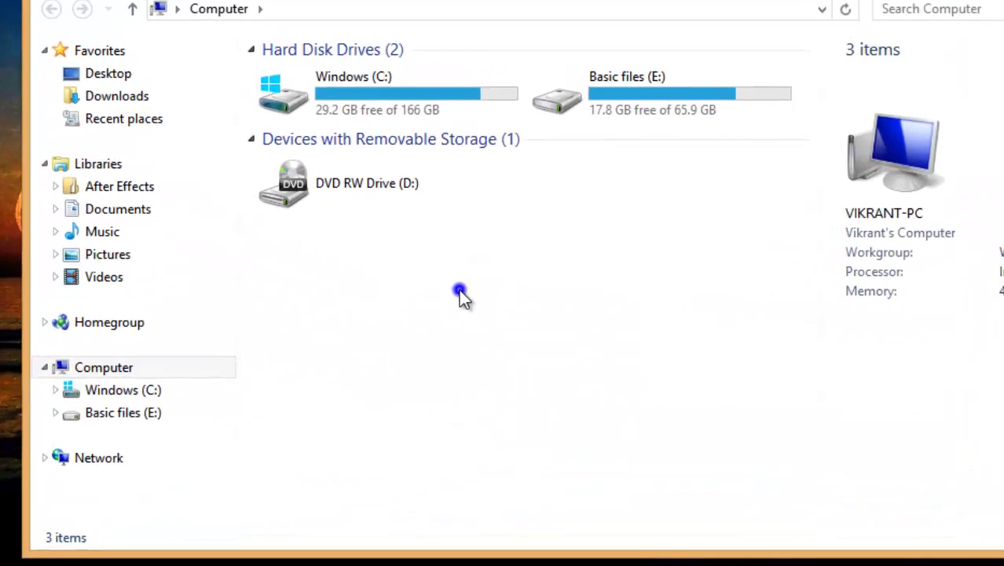
{"action": "right_click", "coordinate": [471, 309]}
{"action": "mouse_move", "coordinate": [425, 134]}
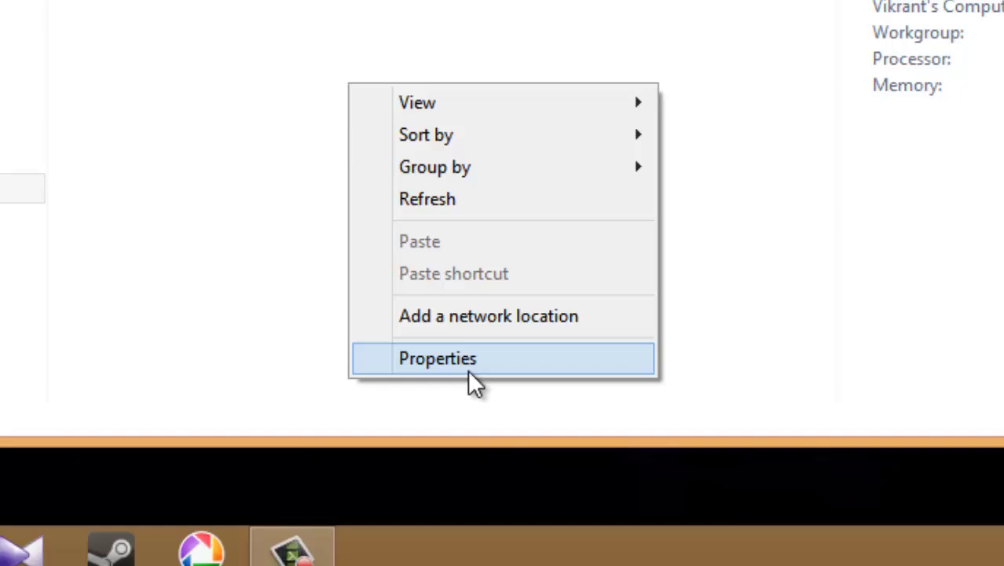
{"action": "left_click", "coordinate": [506, 423]}
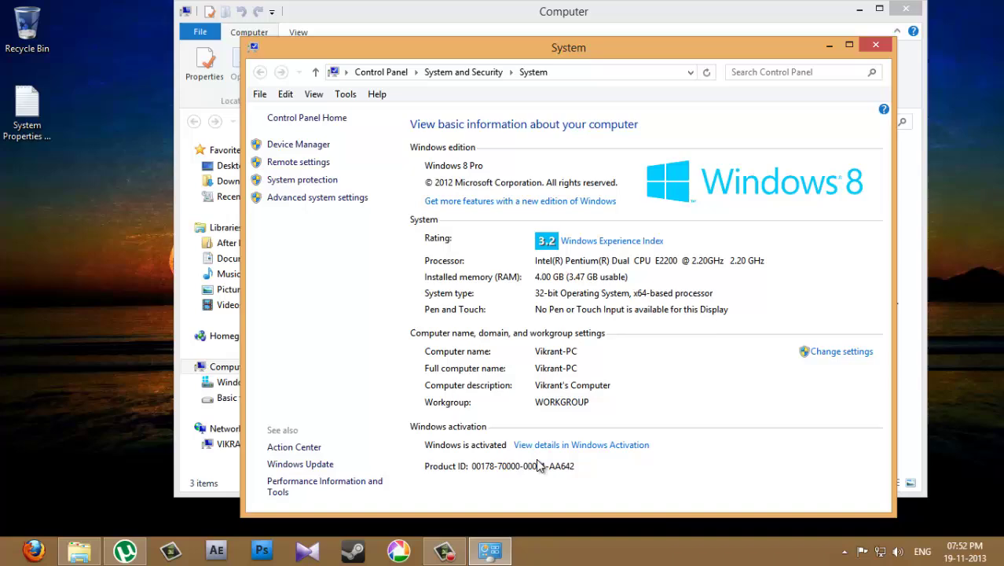
{"action": "left_click_drag", "start_coordinate": [638, 48], "coordinate": [587, 39]}
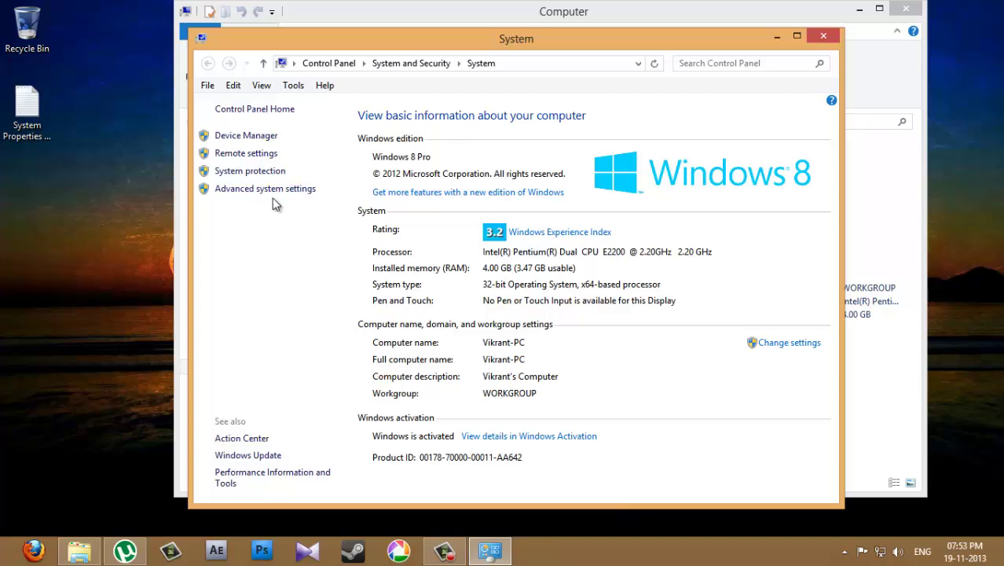
Step: Close both the System window and the Computer folder
{"action": "left_click", "coordinate": [823, 36]}
{"action": "left_click", "coordinate": [905, 10]}
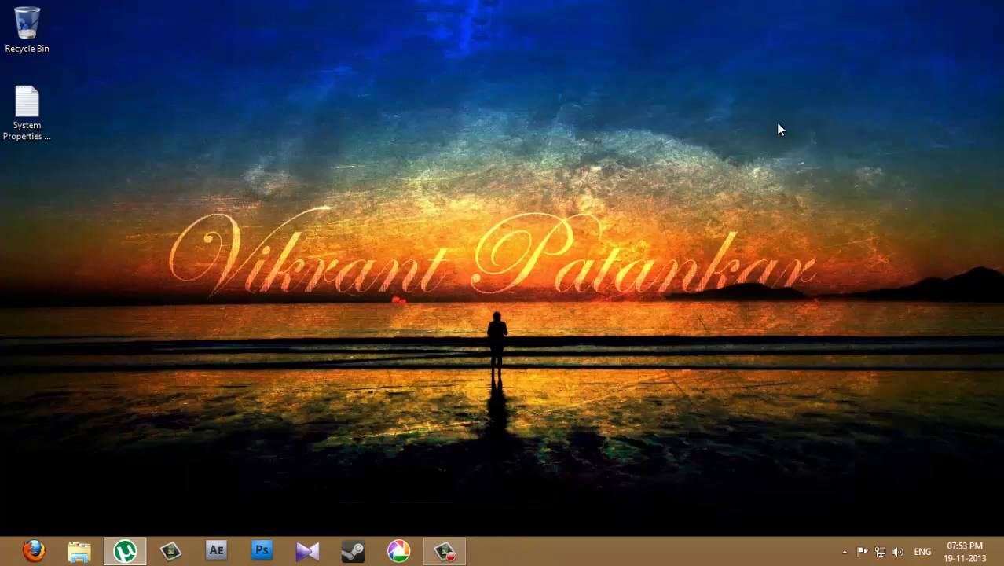